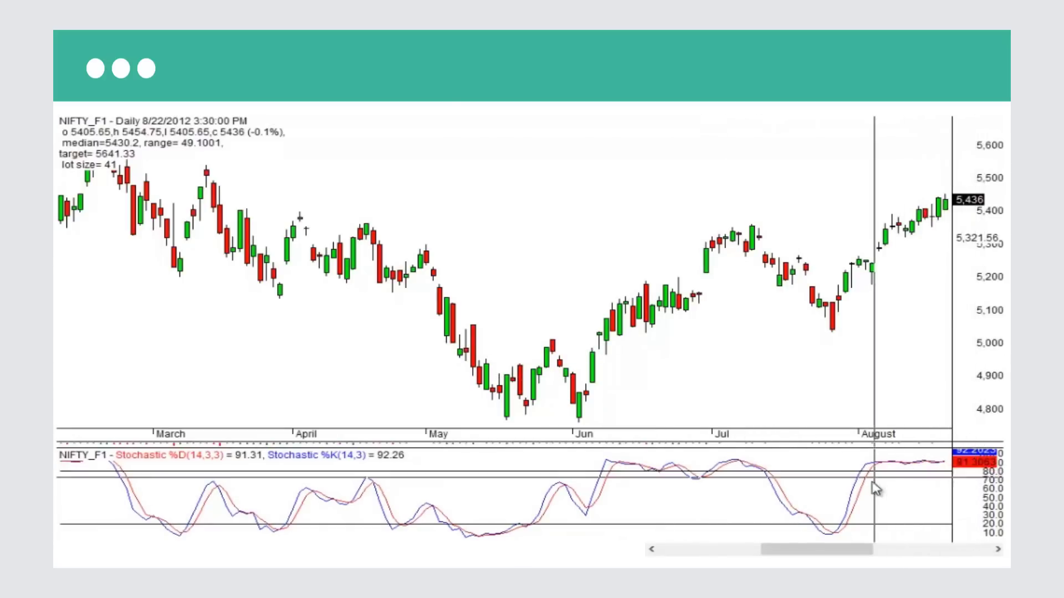
# Step: Move the lower Stochastic level line to about 20 and draw two trend lines on the price chart
pyautogui.moveTo(884, 485)
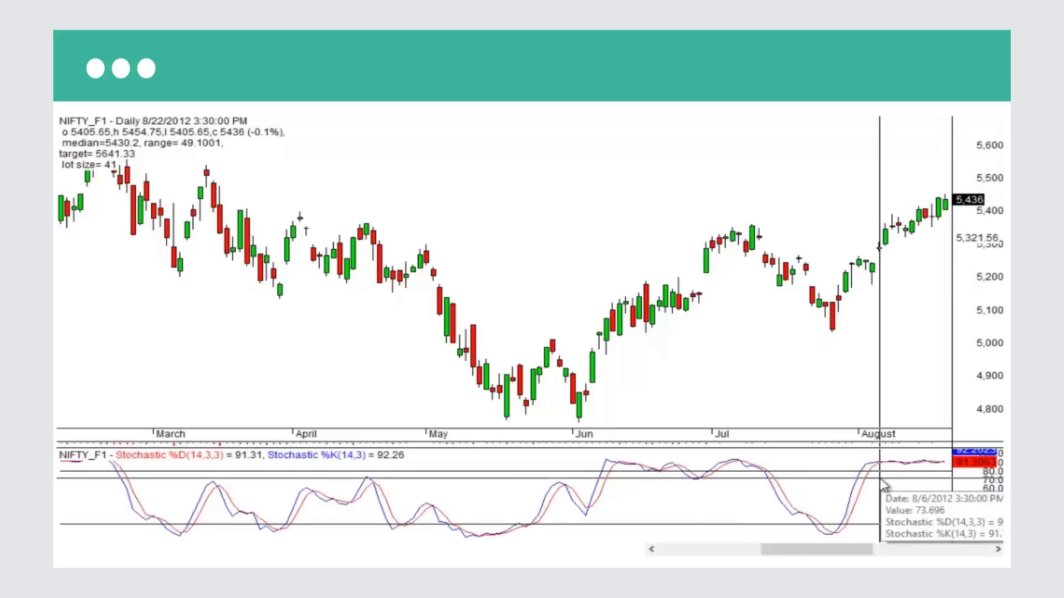
pyautogui.moveTo(864, 506)
pyautogui.mouseDown()
pyautogui.moveTo(886, 518)
pyautogui.moveTo(842, 527)
pyautogui.moveTo(867, 523)
pyautogui.mouseUp()
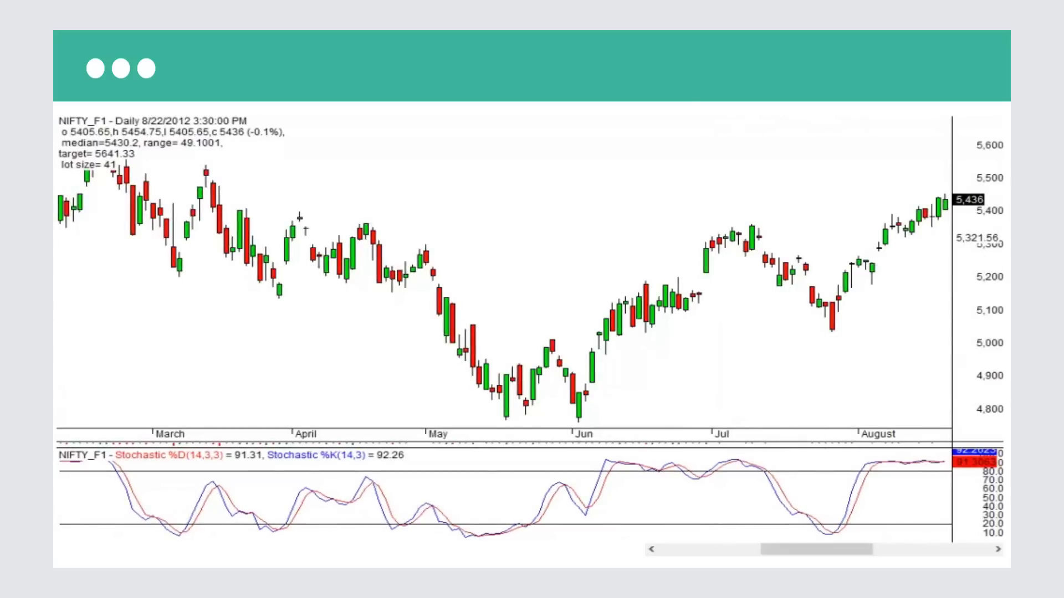
pyautogui.moveTo(693, 160); pyautogui.dragTo(778, 175)
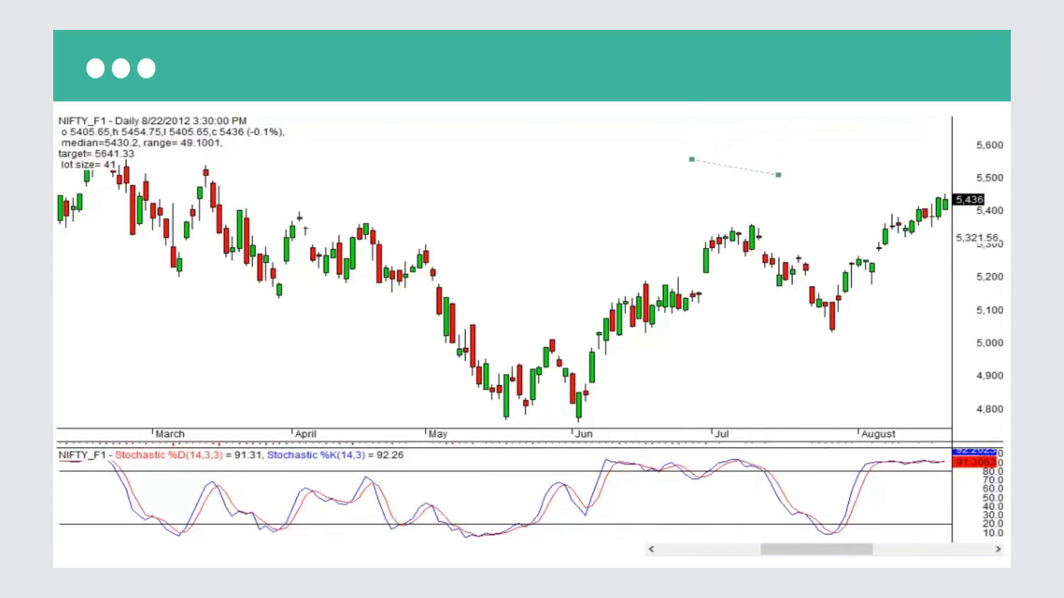
pyautogui.moveTo(705, 143); pyautogui.dragTo(764, 183)
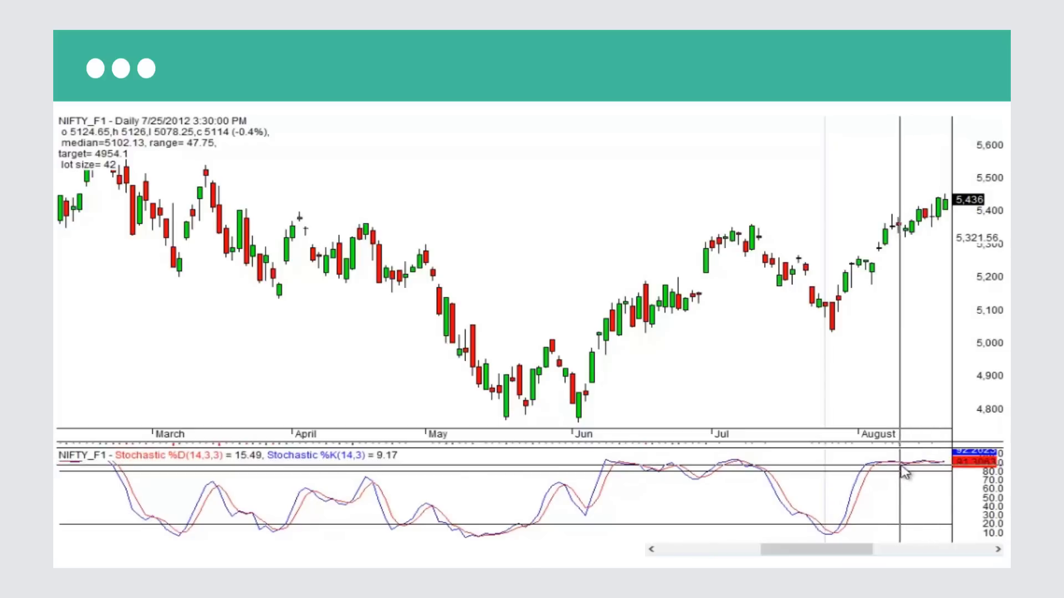
# Step: Set the upper Stochastic level line on 80 and advance NIFTY_F1 four daily bars into September
pyautogui.moveTo(914, 464)
pyautogui.mouseDown()
pyautogui.moveTo(861, 466)
pyautogui.moveTo(895, 462)
pyautogui.mouseUp()
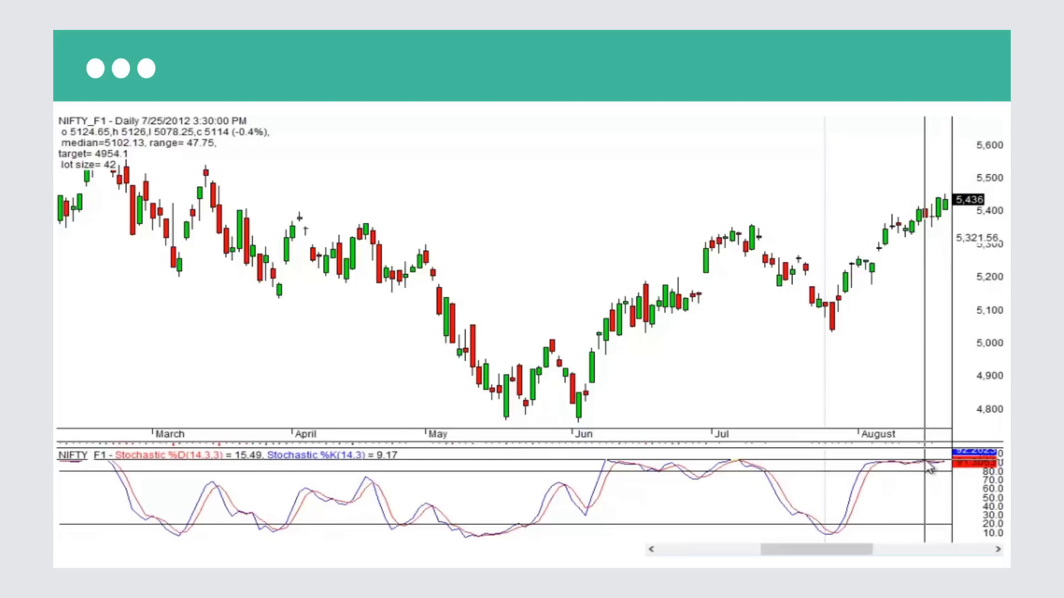
pyautogui.moveTo(929, 469); pyautogui.dragTo(989, 549)
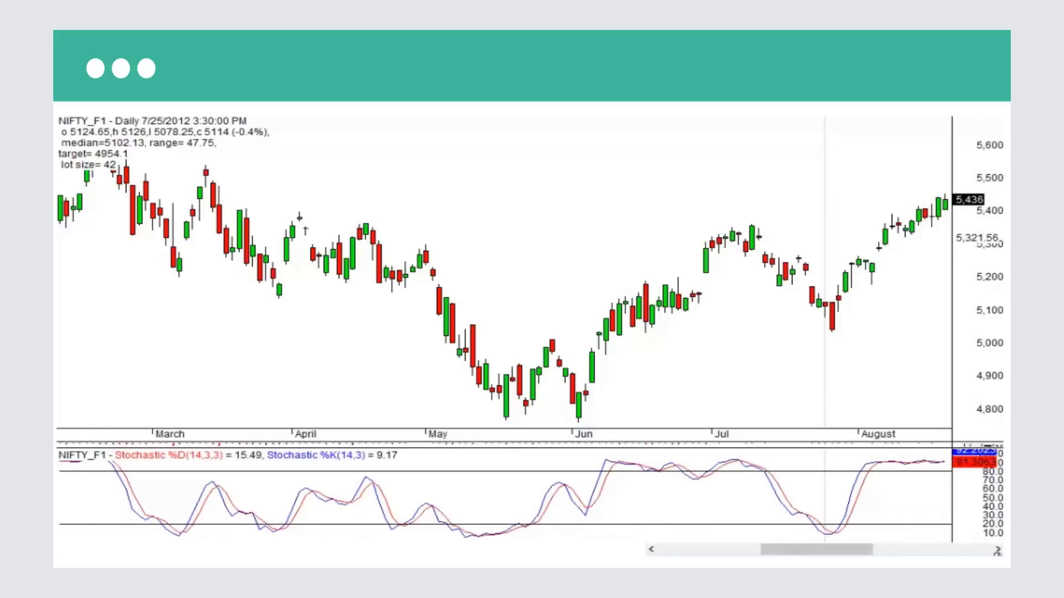
pyautogui.click(998, 549)
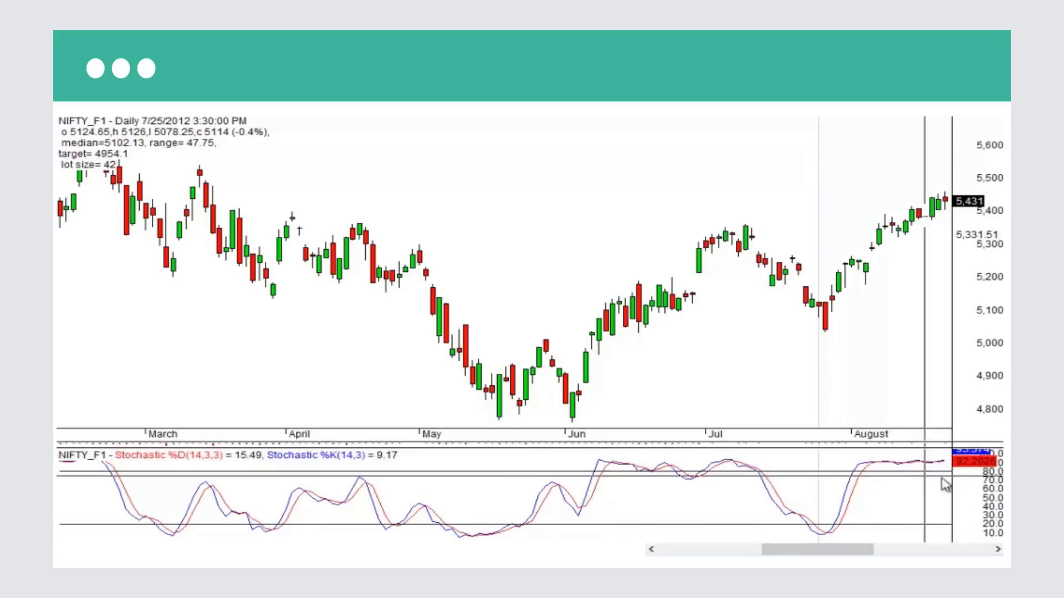
pyautogui.click(998, 549)
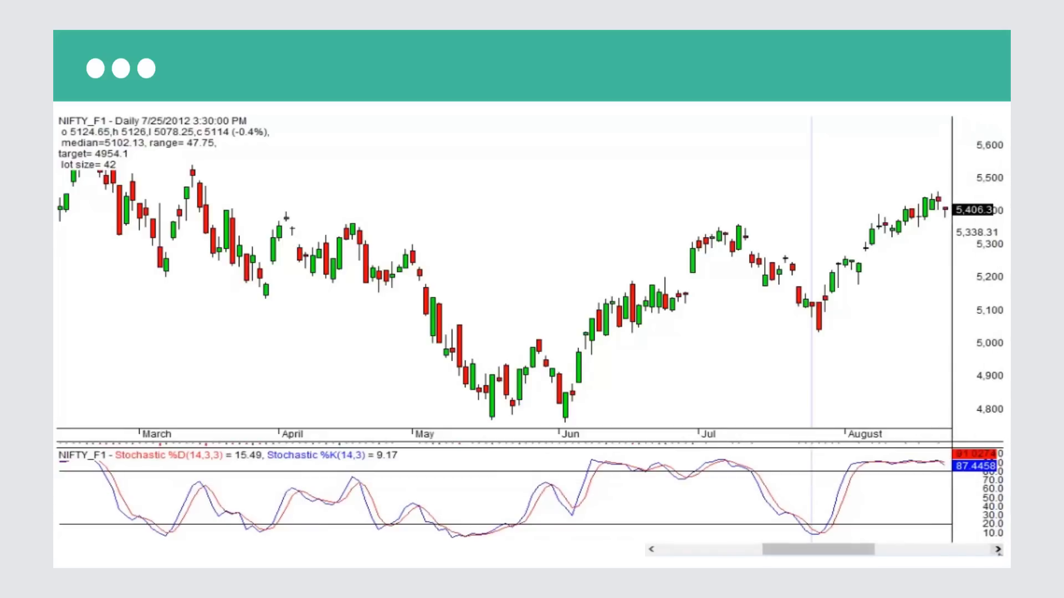
pyautogui.click(997, 550)
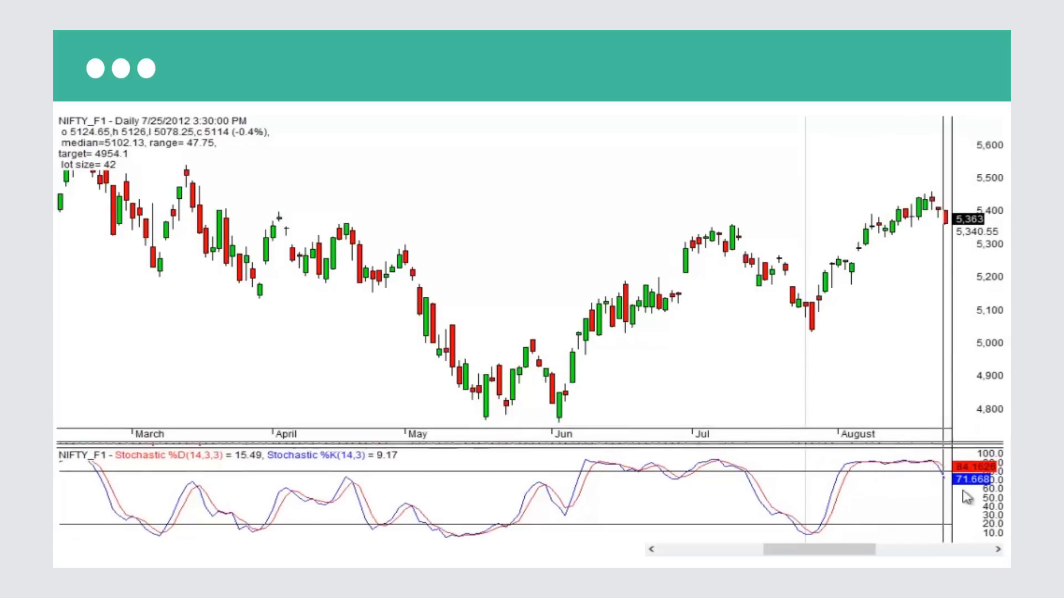
pyautogui.click(998, 550)
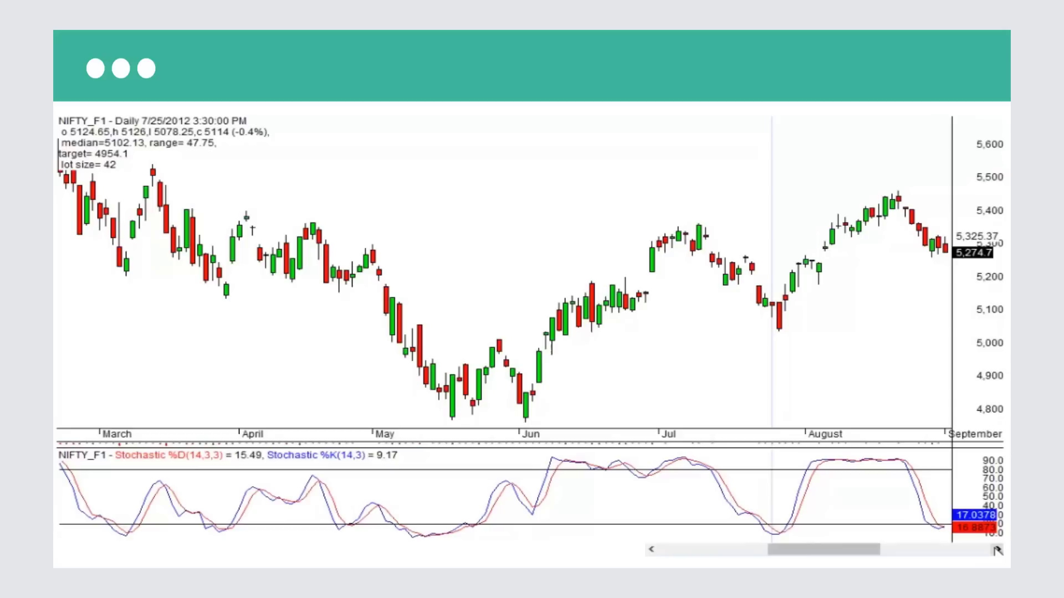
# Step: Place the lower level line near 20 and step NIFTY_F1 five daily bars through September
pyautogui.moveTo(944, 523); pyautogui.dragTo(946, 537)
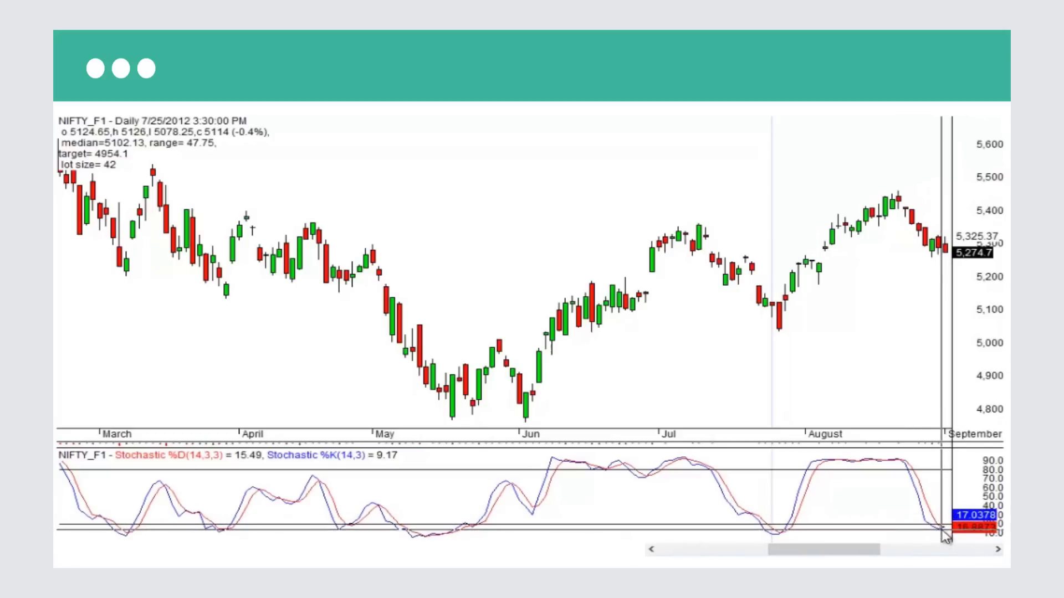
pyautogui.click(996, 551)
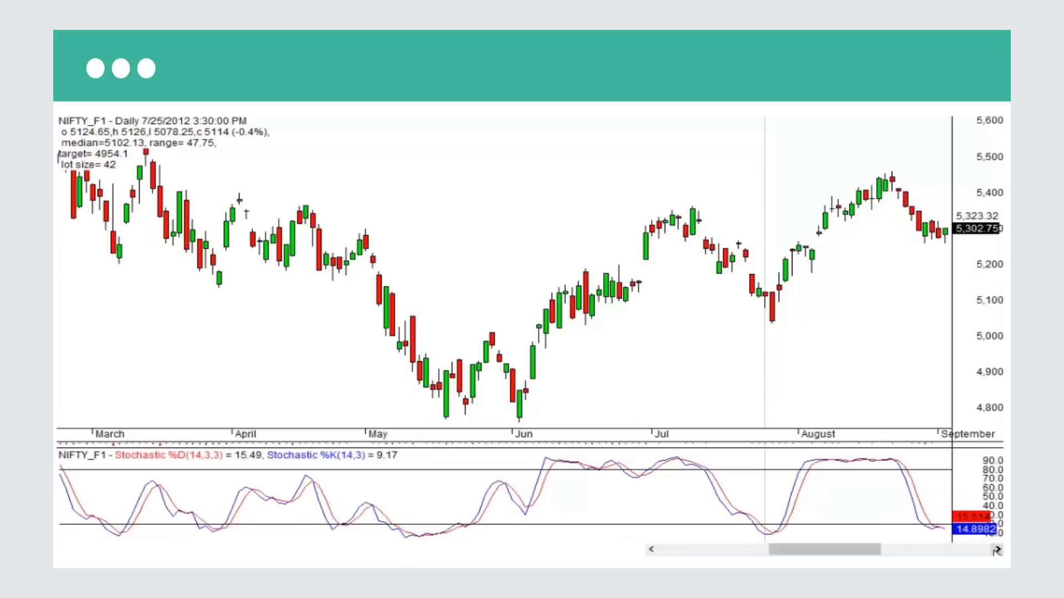
pyautogui.click(996, 550)
pyautogui.click(996, 551)
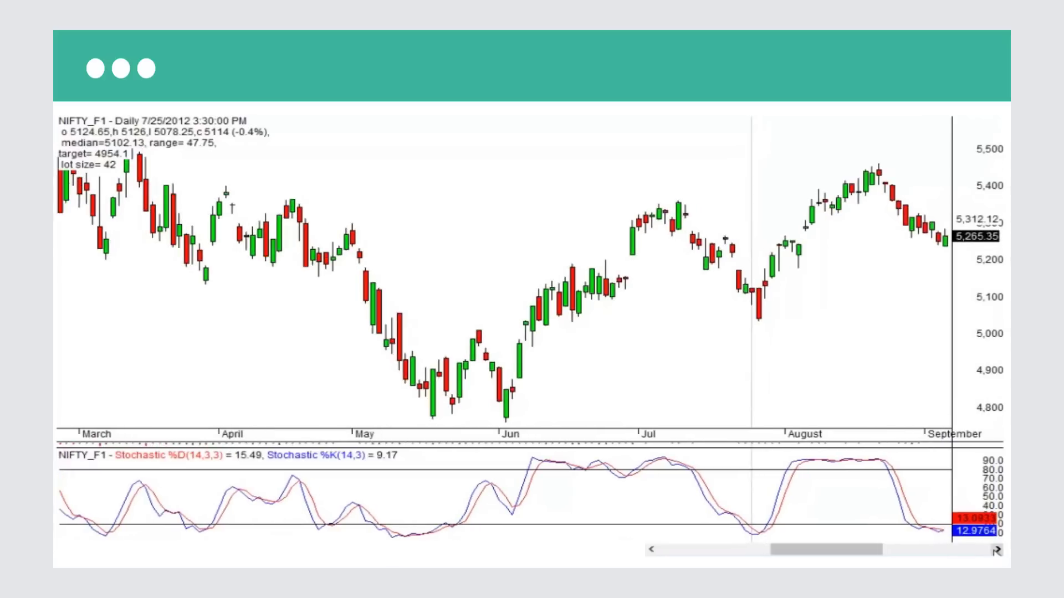
pyautogui.click(996, 550)
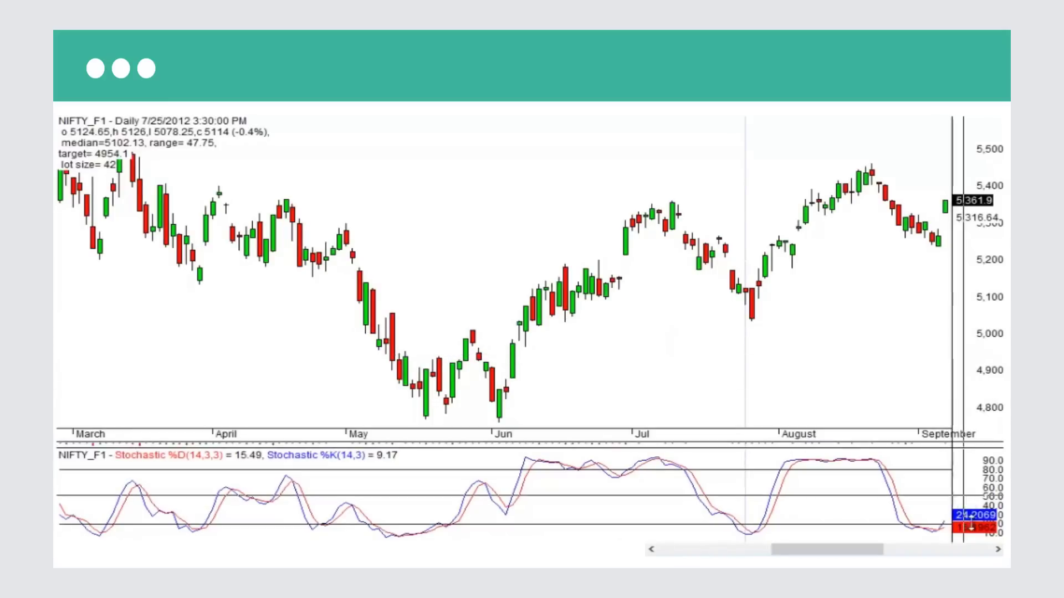
pyautogui.click(996, 550)
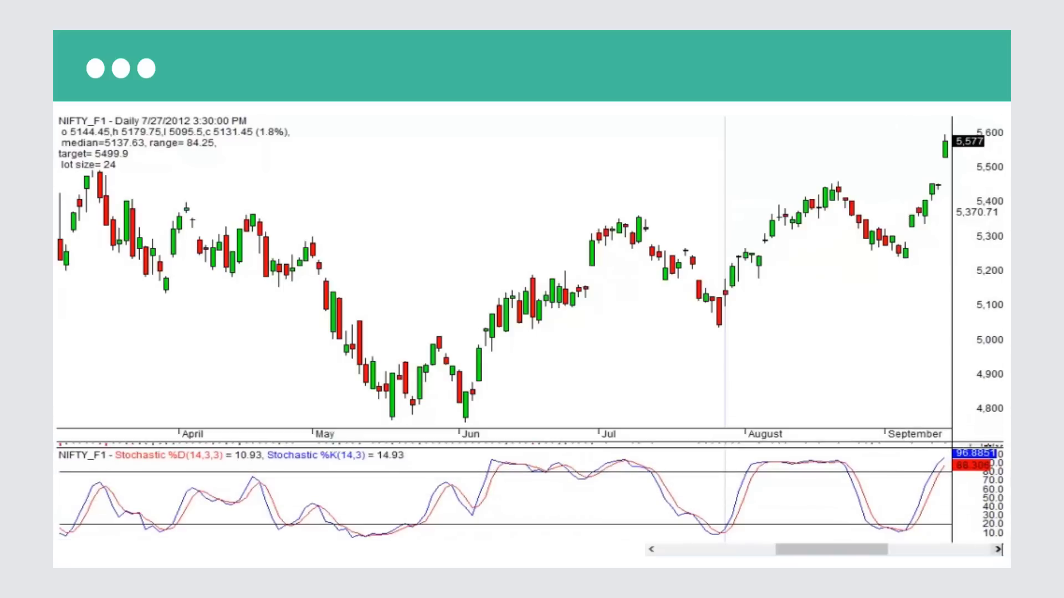
# Step: Step NIFTY_F1 through October to the 11/5/2012 bar, where %K drops below %D
pyautogui.click(998, 549)
pyautogui.click(998, 549)
pyautogui.click(998, 549)
pyautogui.click(998, 549)
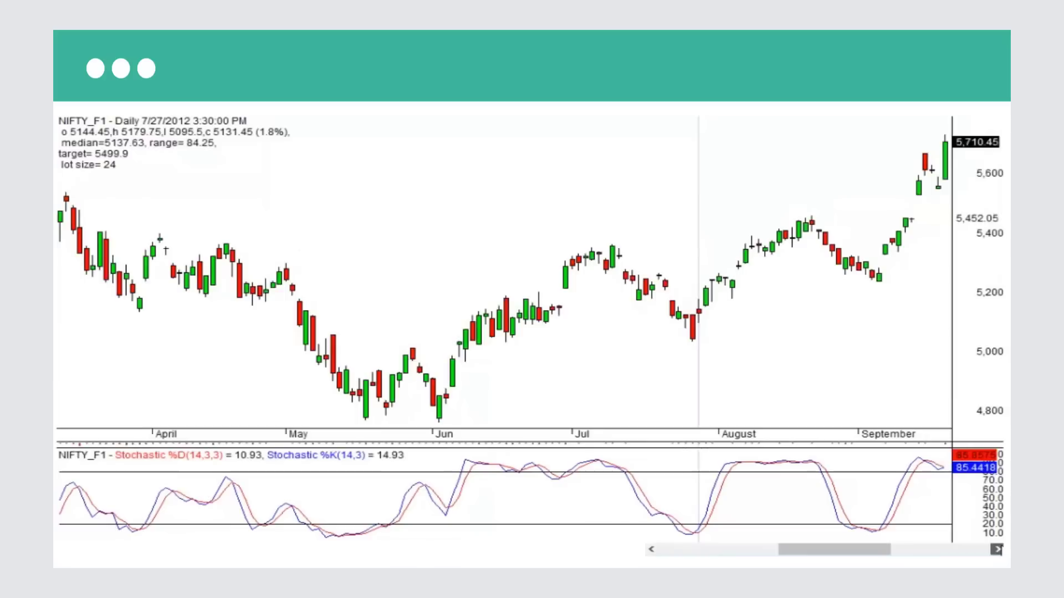
pyautogui.click(997, 549)
pyautogui.click(997, 549)
pyautogui.click(997, 549)
pyautogui.click(997, 549)
pyautogui.moveTo(881, 548)
pyautogui.mouseDown()
pyautogui.moveTo(917, 551)
pyautogui.moveTo(897, 552)
pyautogui.mouseUp()
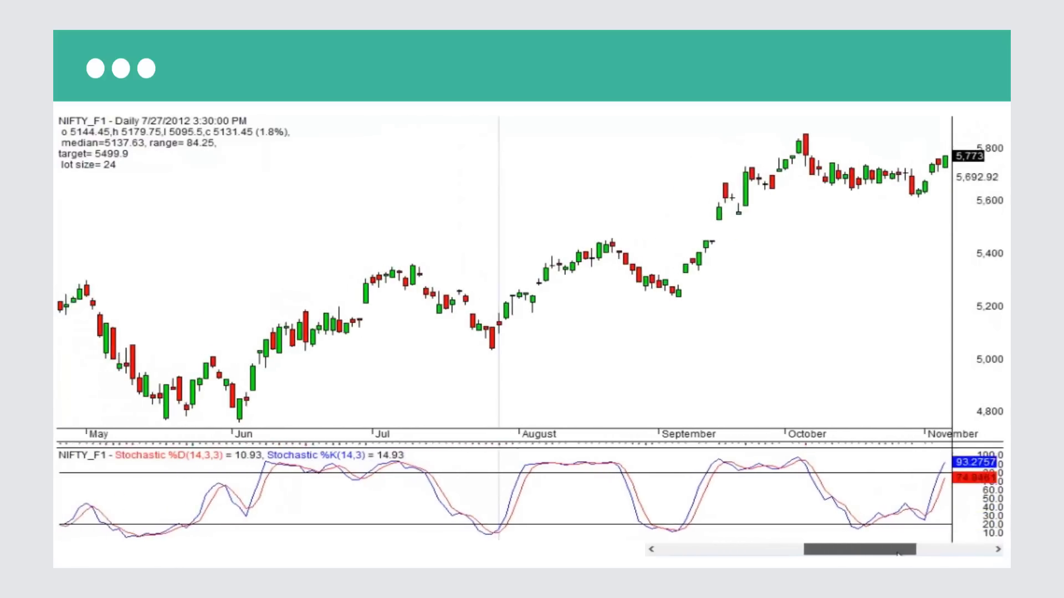
pyautogui.click(997, 550)
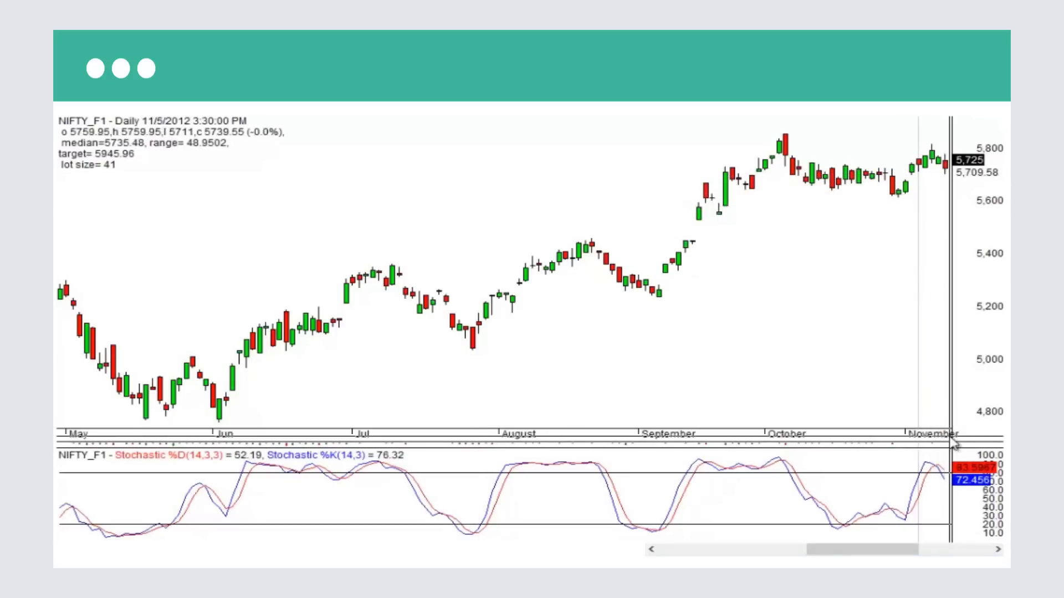
# Step: Advance NIFTY_F1 two bars into November and nudge the Stochastic level line up slightly
pyautogui.click(997, 550)
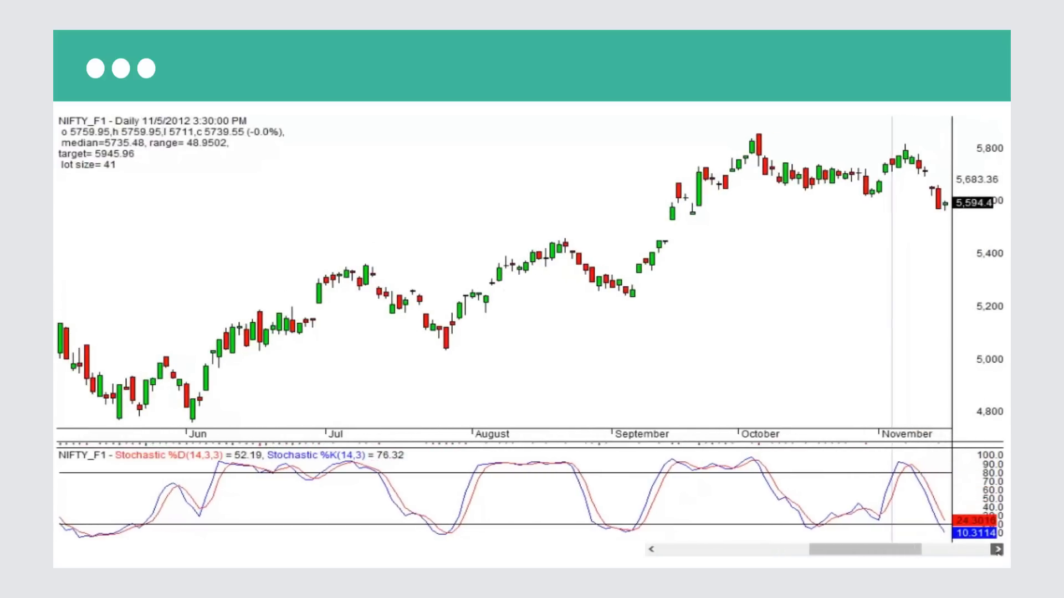
pyautogui.click(998, 550)
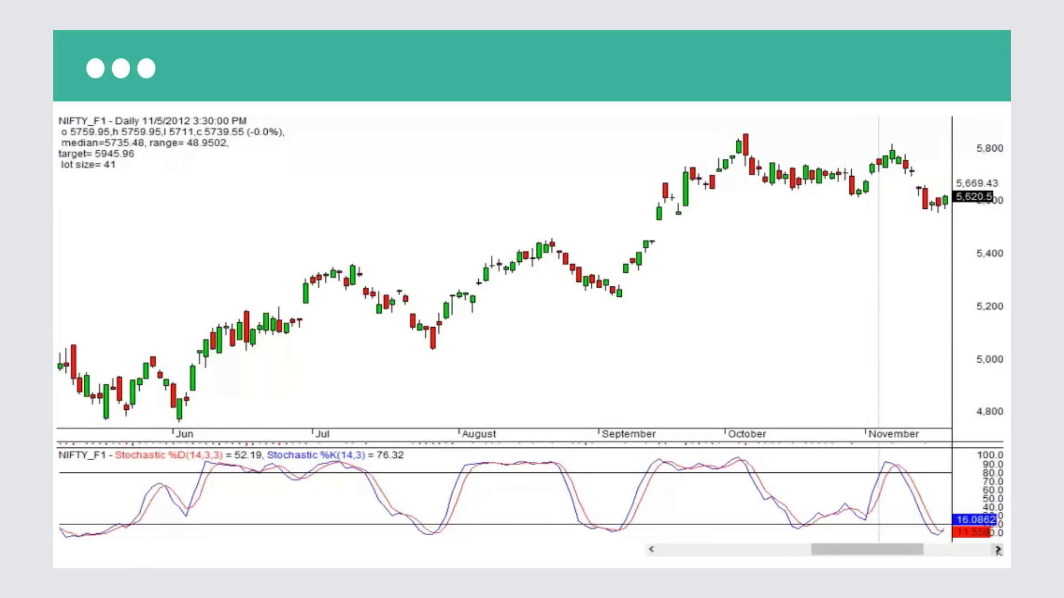
pyautogui.moveTo(929, 532); pyautogui.dragTo(982, 524)
# Step: Step the chart six more bars into December, then bring up the ICICIBANK daily chart
pyautogui.click(997, 550)
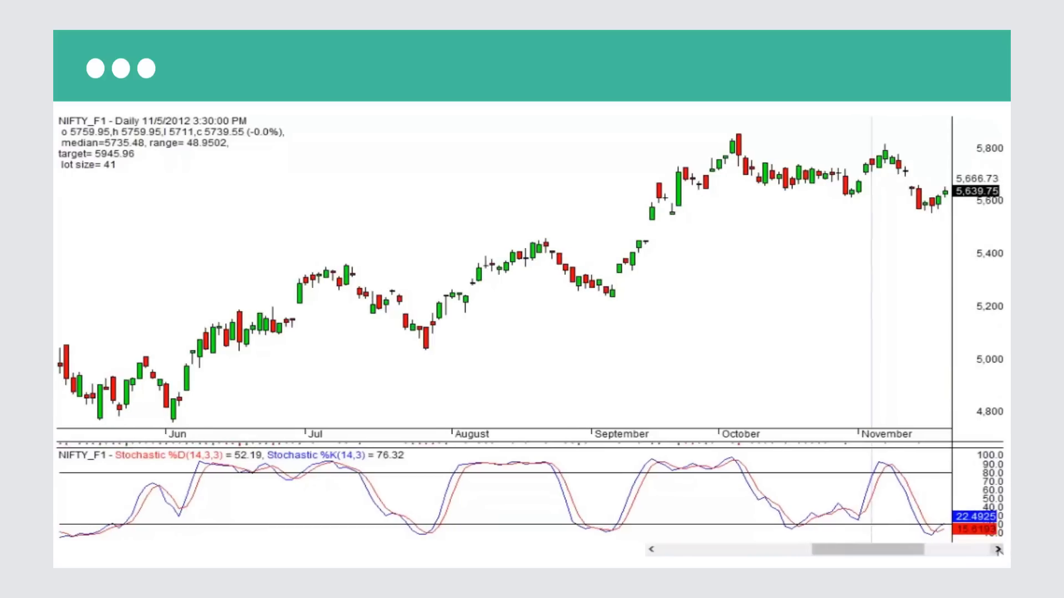
pyautogui.click(997, 550)
pyautogui.click(998, 550)
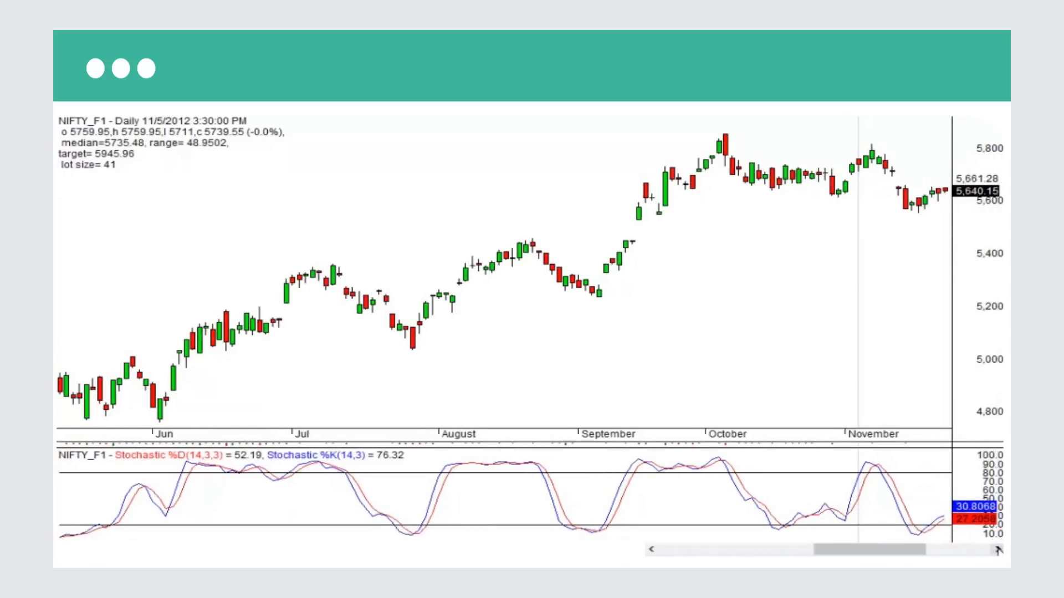
pyautogui.click(997, 550)
pyautogui.click(998, 549)
pyautogui.click(997, 550)
pyautogui.click(997, 550)
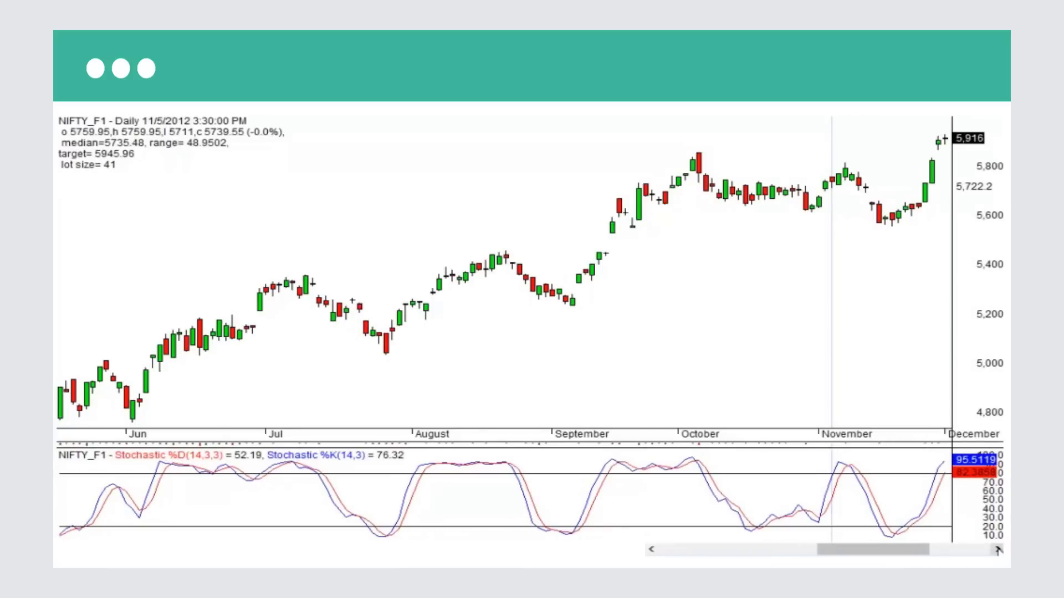
pyautogui.click(997, 549)
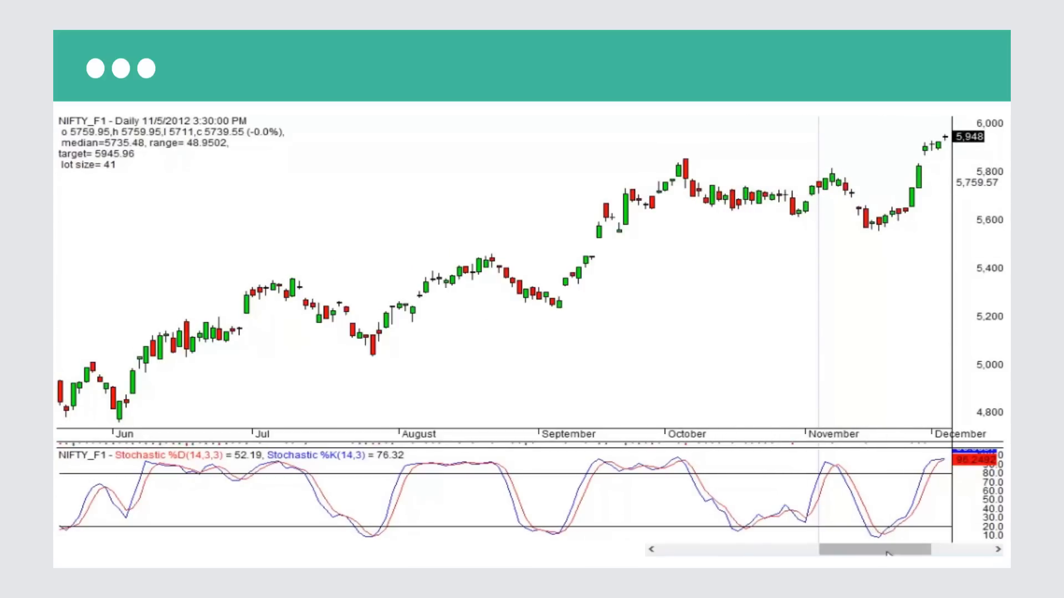
pyautogui.moveTo(892, 550); pyautogui.dragTo(641, 534)
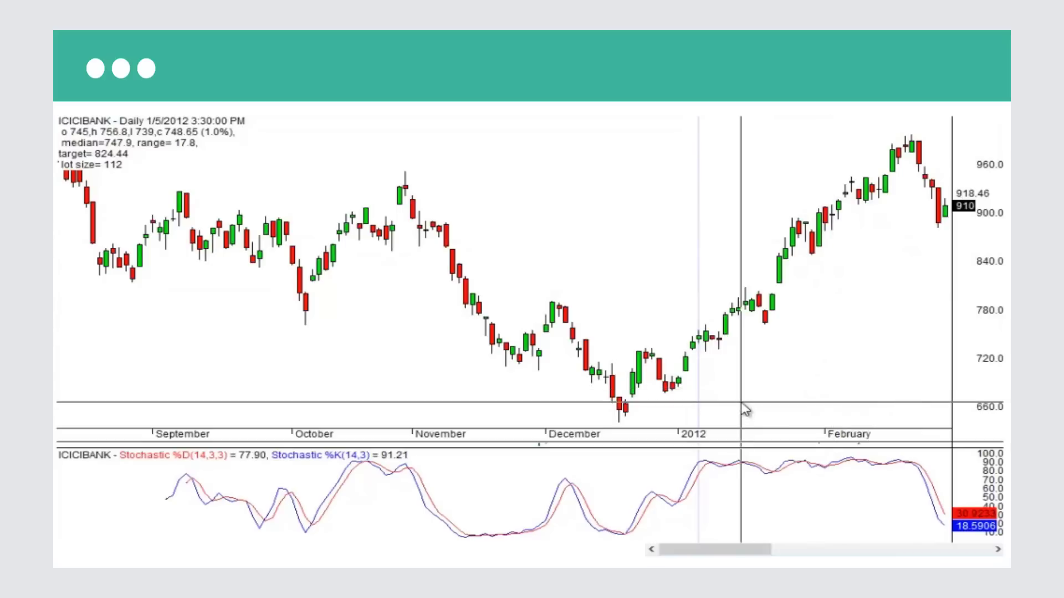
# Step: Scroll the ICICIBANK chart from January 2012 forward to the 10/8/2012 bar
pyautogui.moveTo(739, 407)
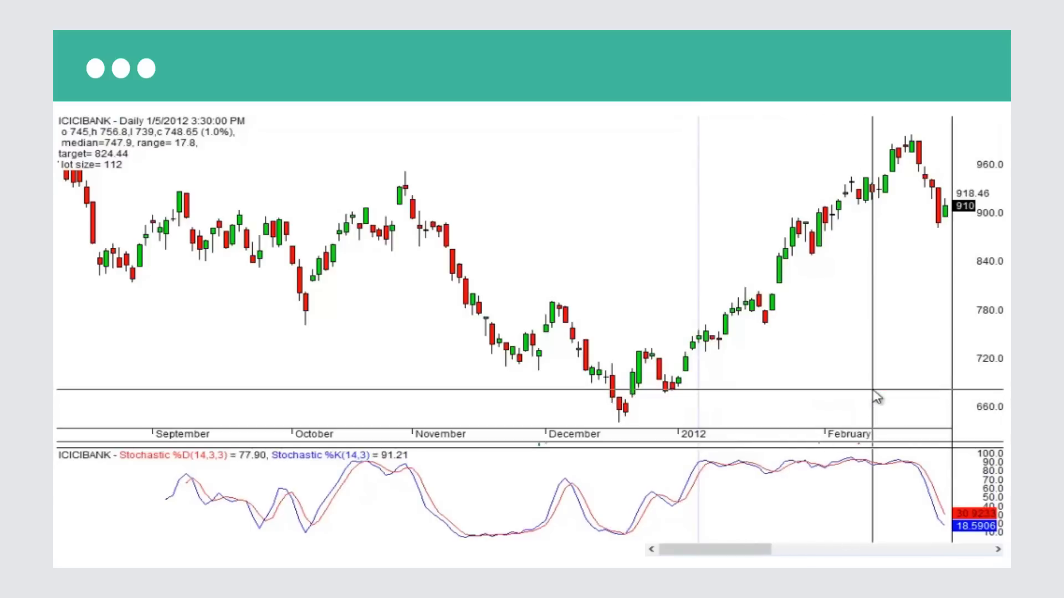
pyautogui.moveTo(729, 550); pyautogui.dragTo(688, 479)
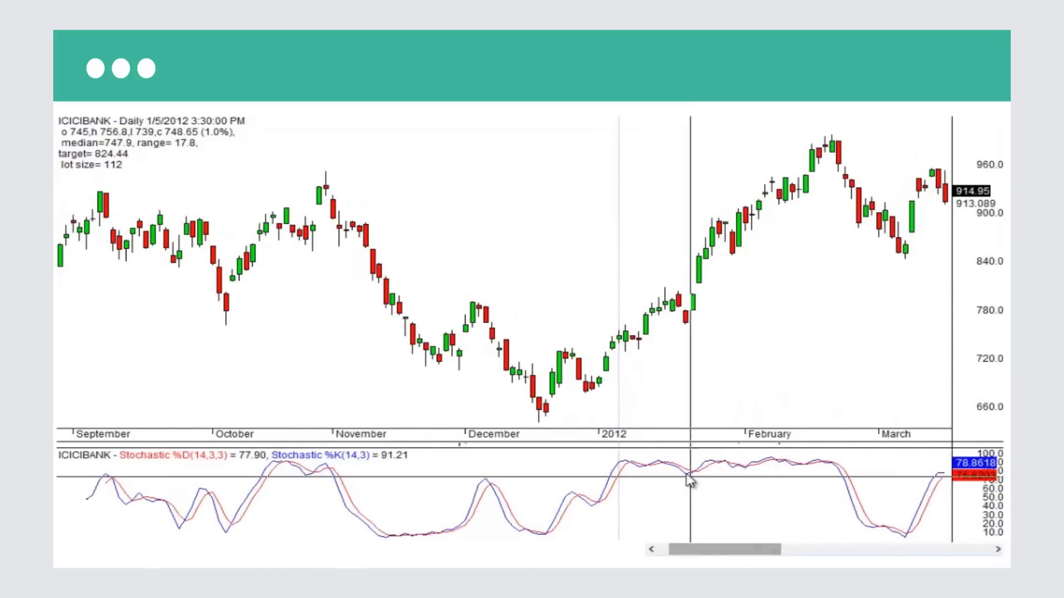
pyautogui.moveTo(681, 486)
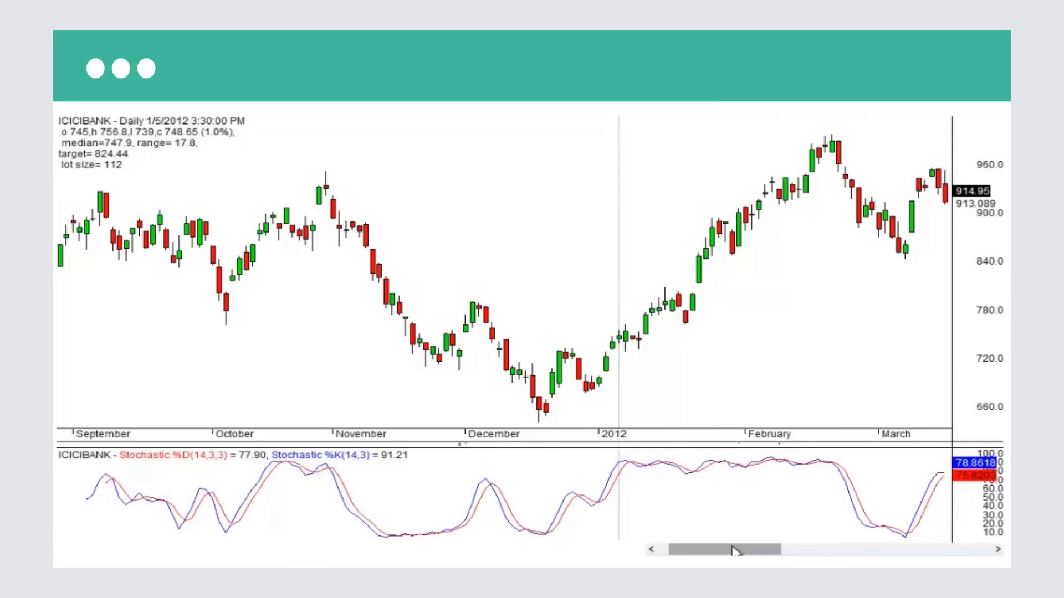
pyautogui.moveTo(734, 550); pyautogui.dragTo(850, 547)
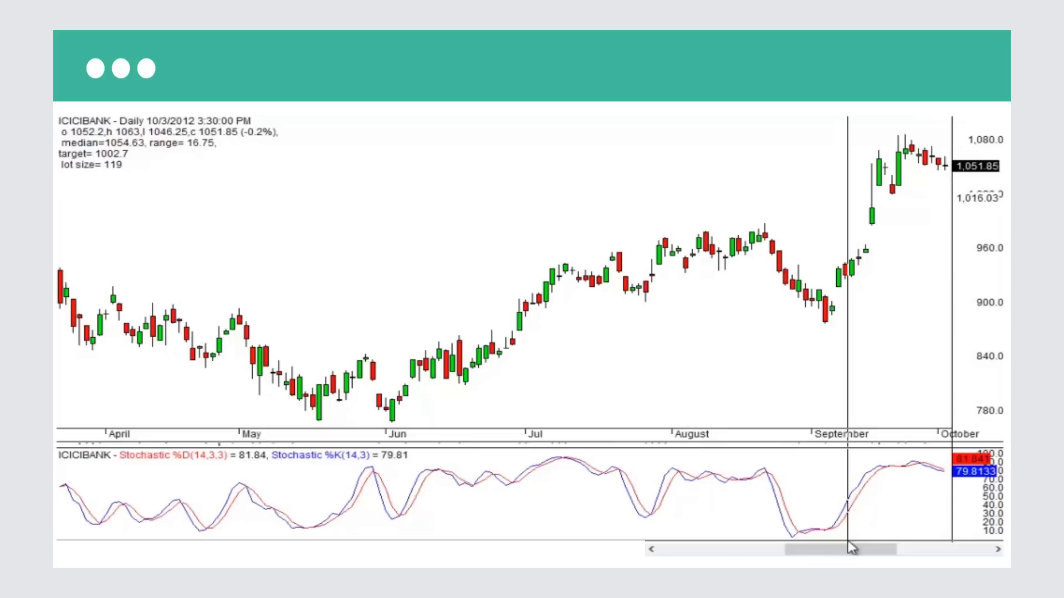
pyautogui.moveTo(843, 548); pyautogui.dragTo(867, 548)
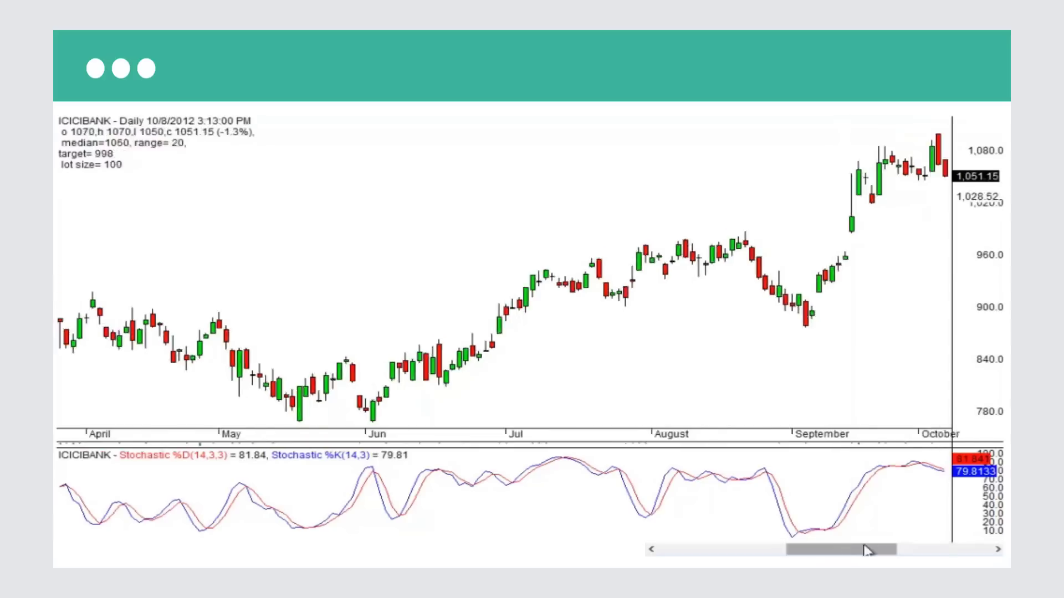